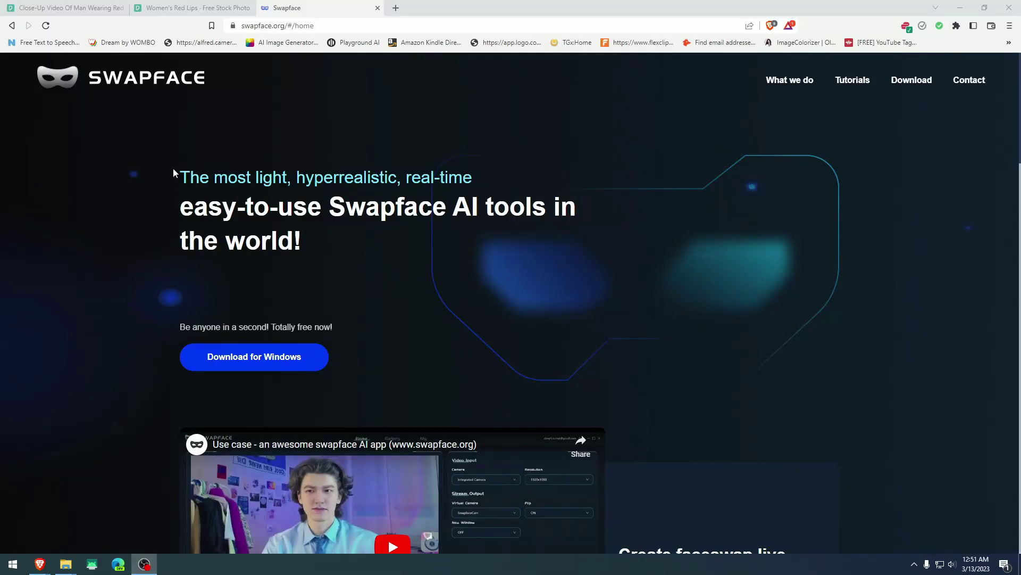
# Step: In the browser, view the Women's Red Lips photo page and preview the bearded man's video
pyautogui.click(274, 226)
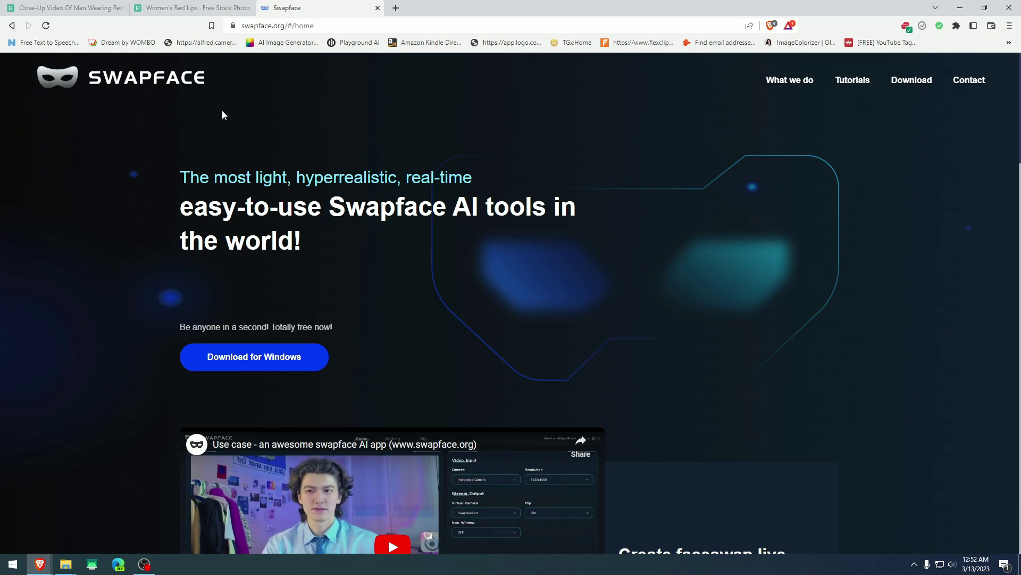
pyautogui.click(179, 8)
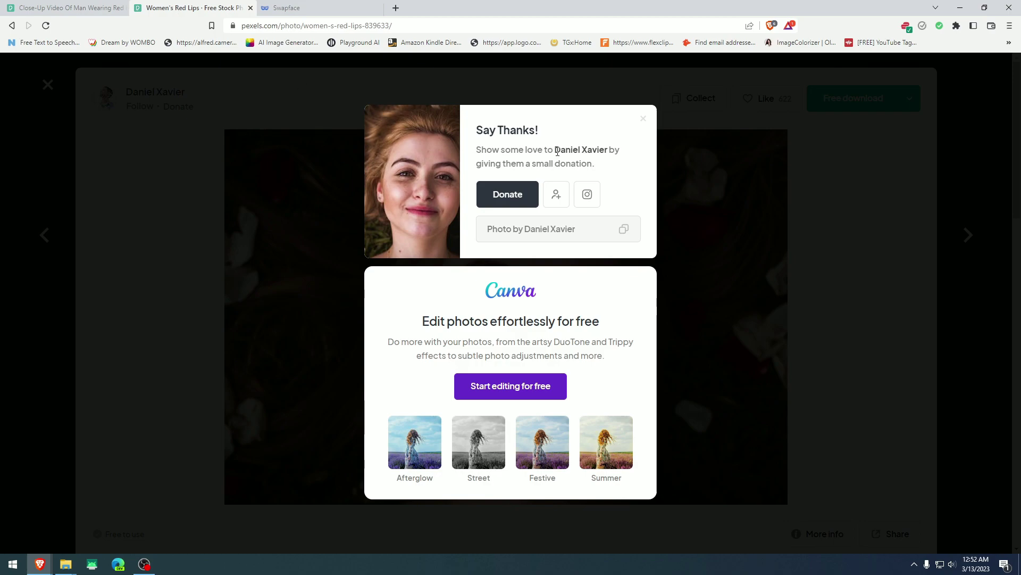
pyautogui.moveTo(556, 149); pyautogui.dragTo(599, 149)
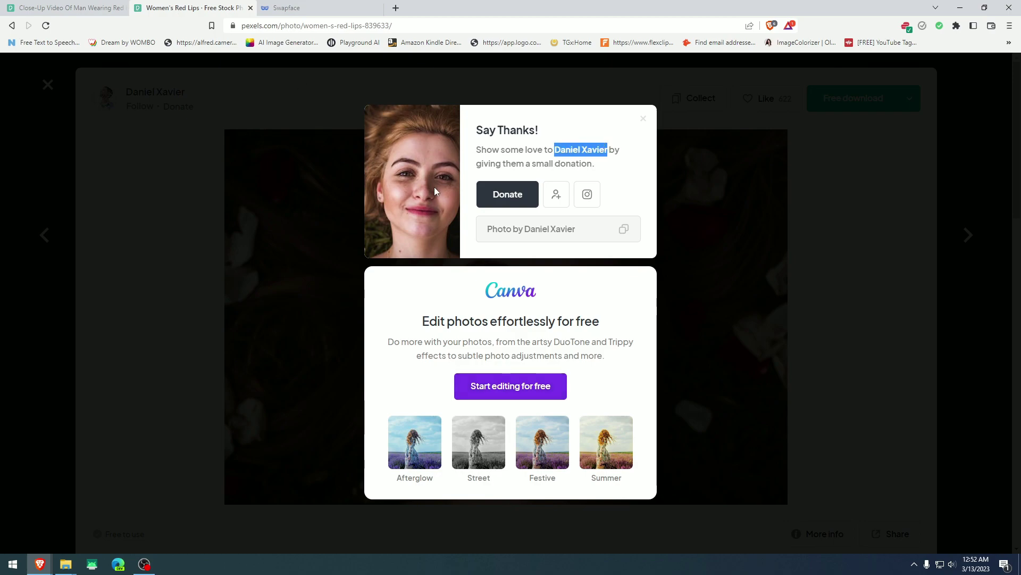
pyautogui.click(63, 8)
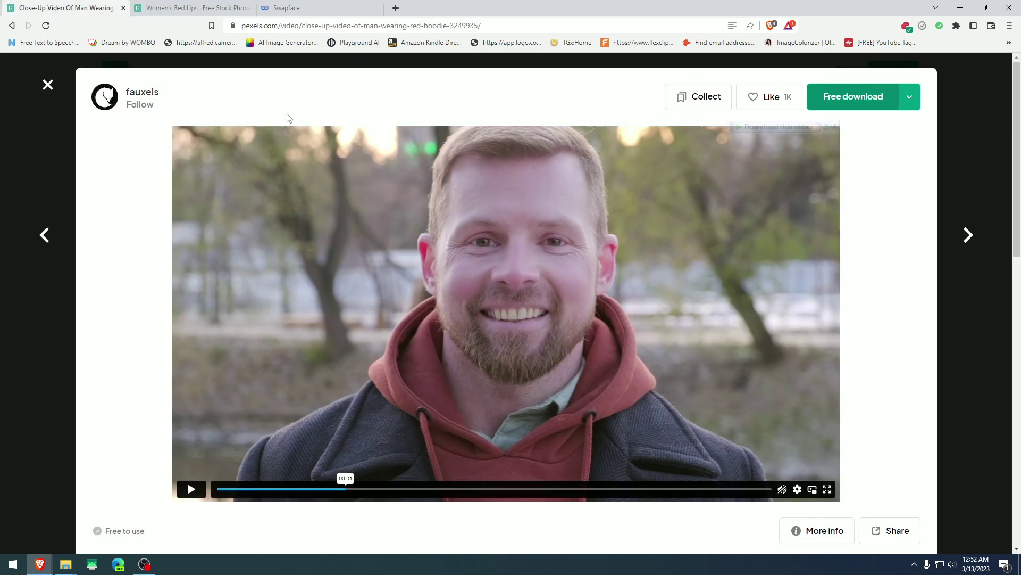
pyautogui.click(474, 226)
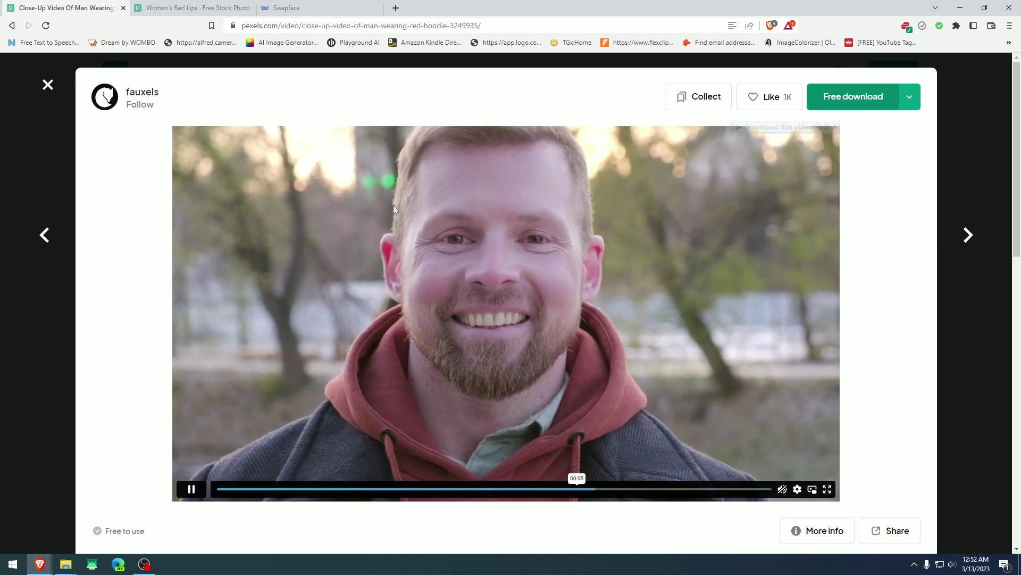
pyautogui.click(393, 206)
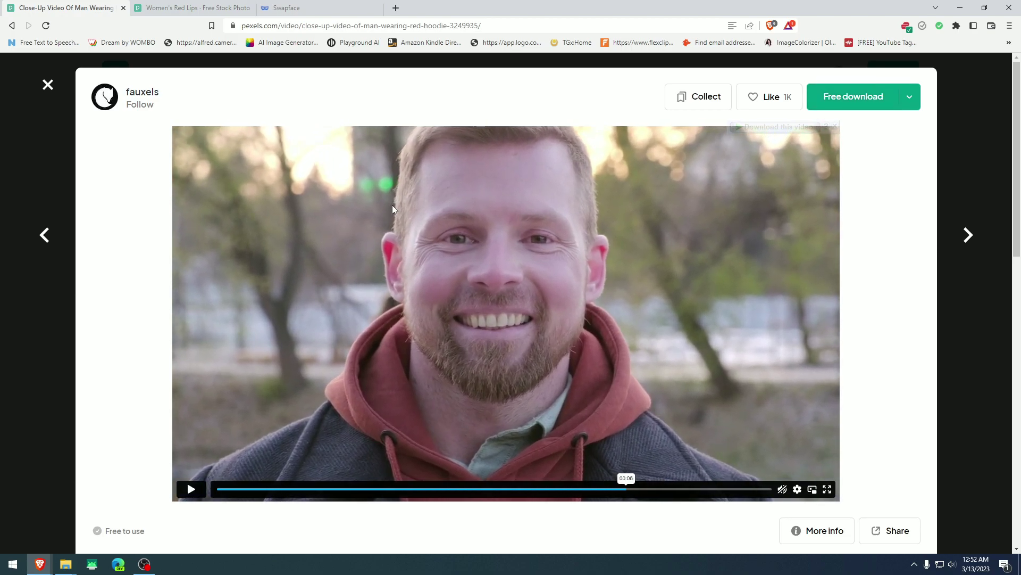
# Step: Return to the Swapface web page, minimize the browser, and bring up the Swapface shortcut's menu
pyautogui.click(209, 12)
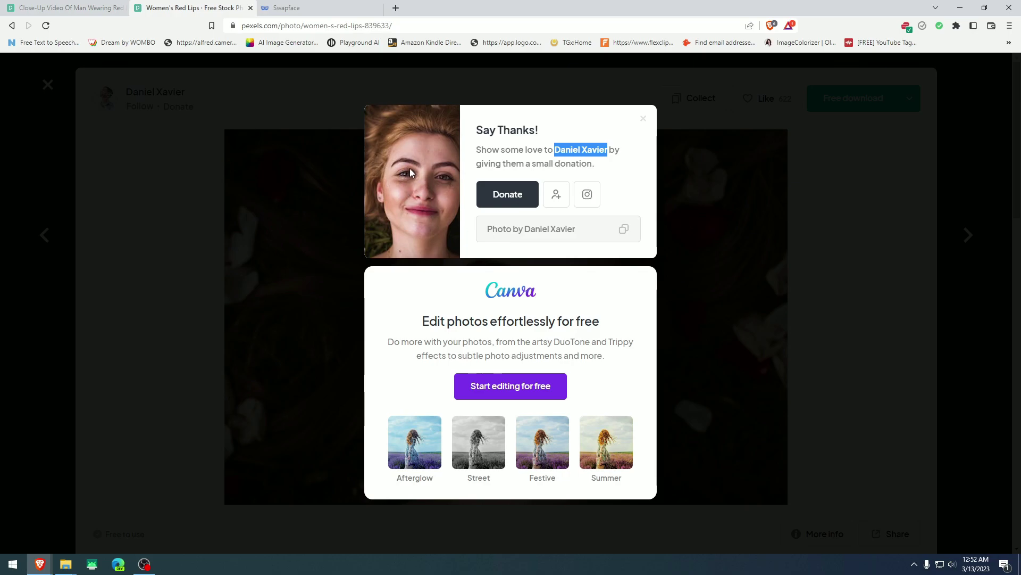
pyautogui.click(321, 6)
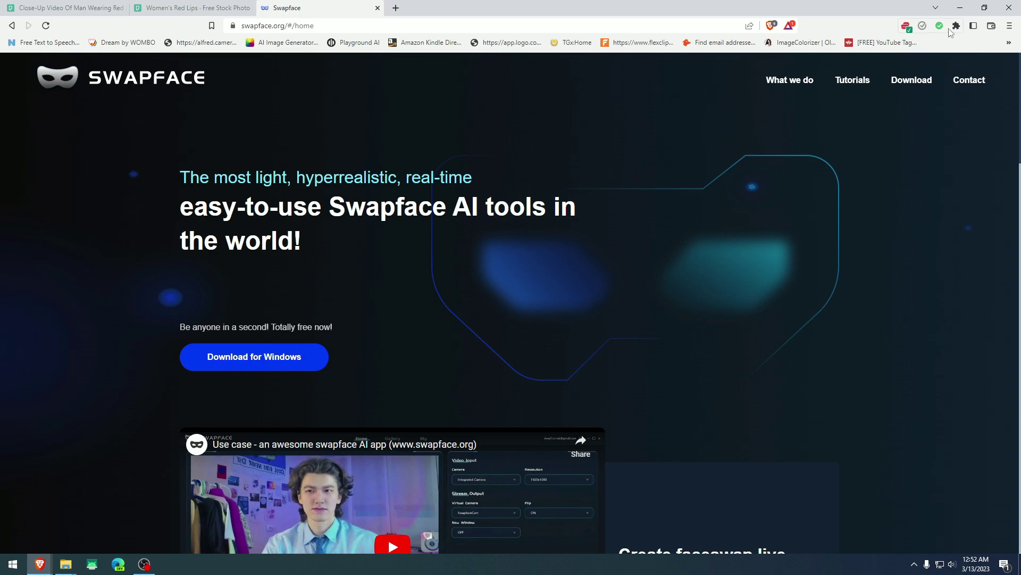
pyautogui.click(960, 8)
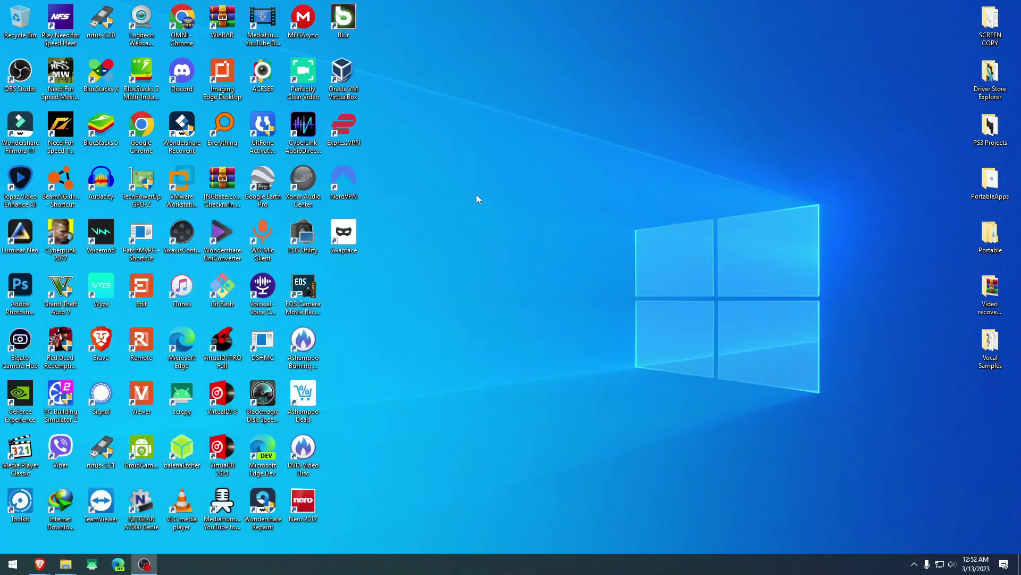
pyautogui.rightClick(344, 235)
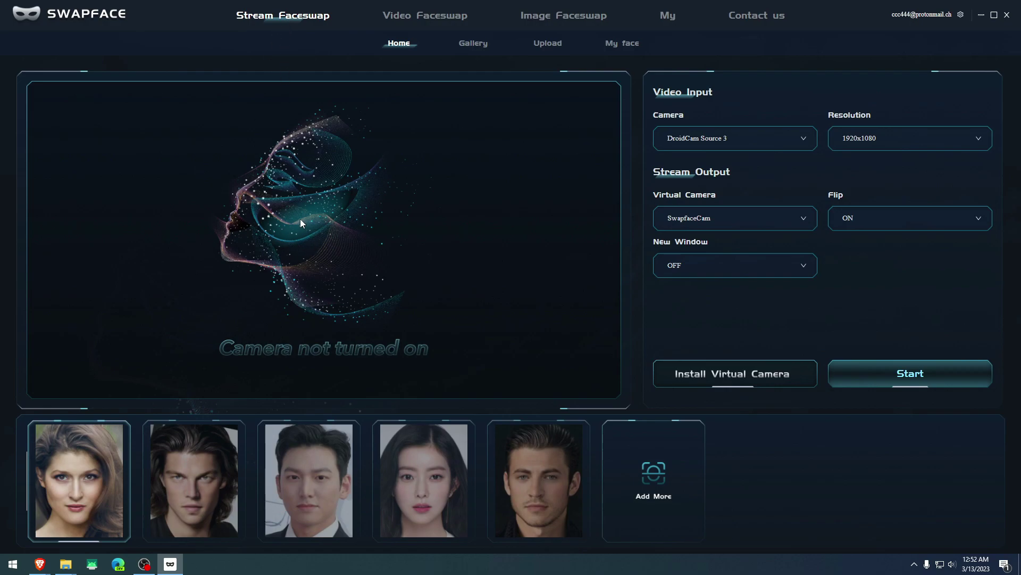
pyautogui.click(803, 138)
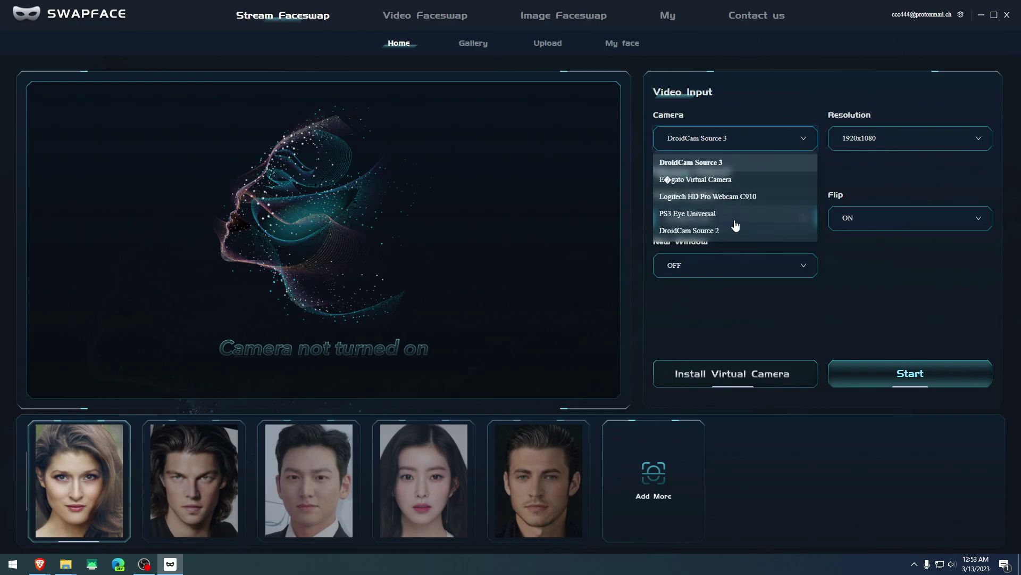
pyautogui.click(762, 93)
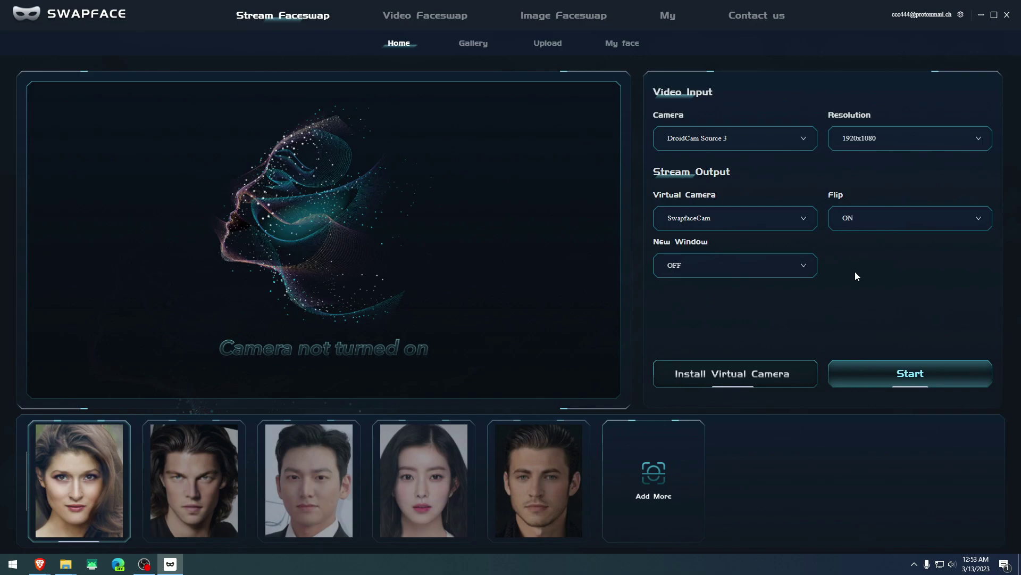
# Step: Upload the Video by Fauxels clip from the Pexels folder into Video Faceswap
pyautogui.click(419, 17)
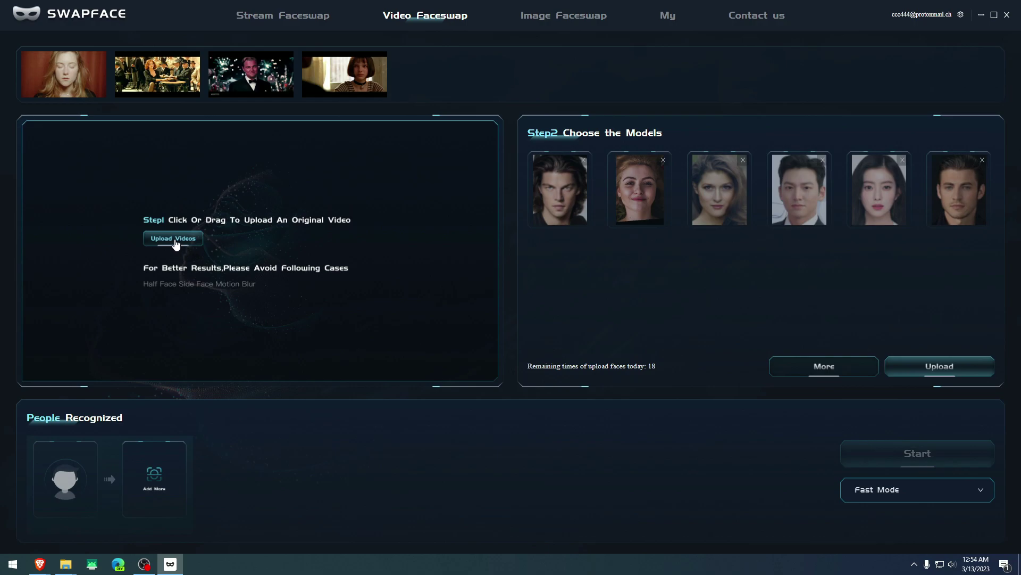
pyautogui.click(176, 240)
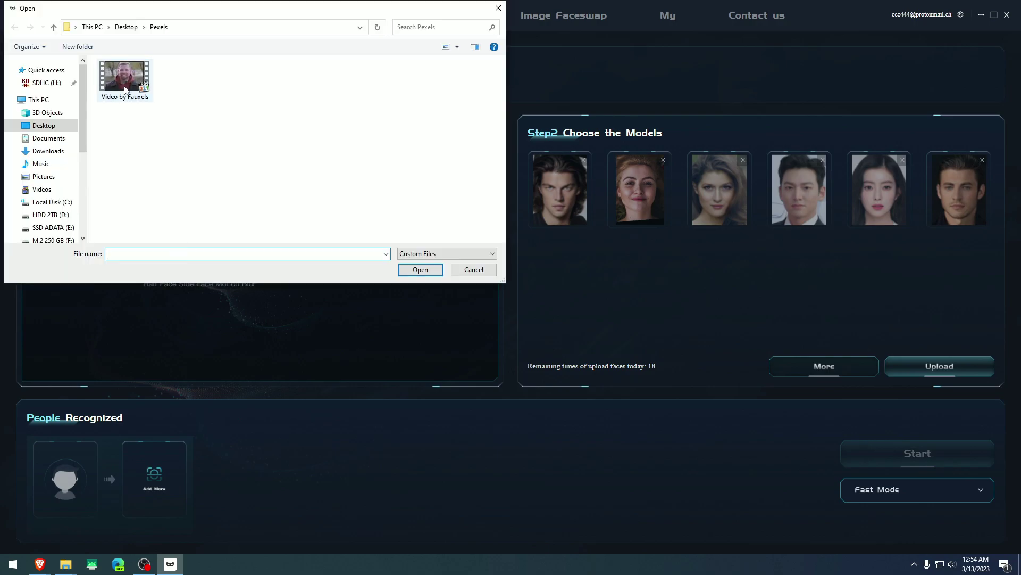
pyautogui.click(126, 85)
pyautogui.click(420, 270)
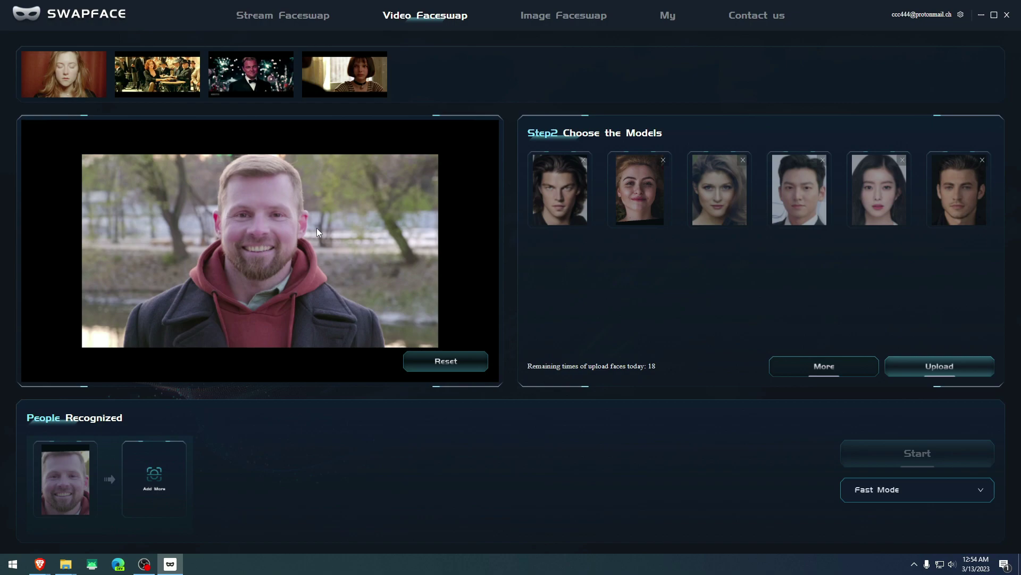
# Step: Pick the blonde woman model face and start the swap on the bearded man's video
pyautogui.click(637, 198)
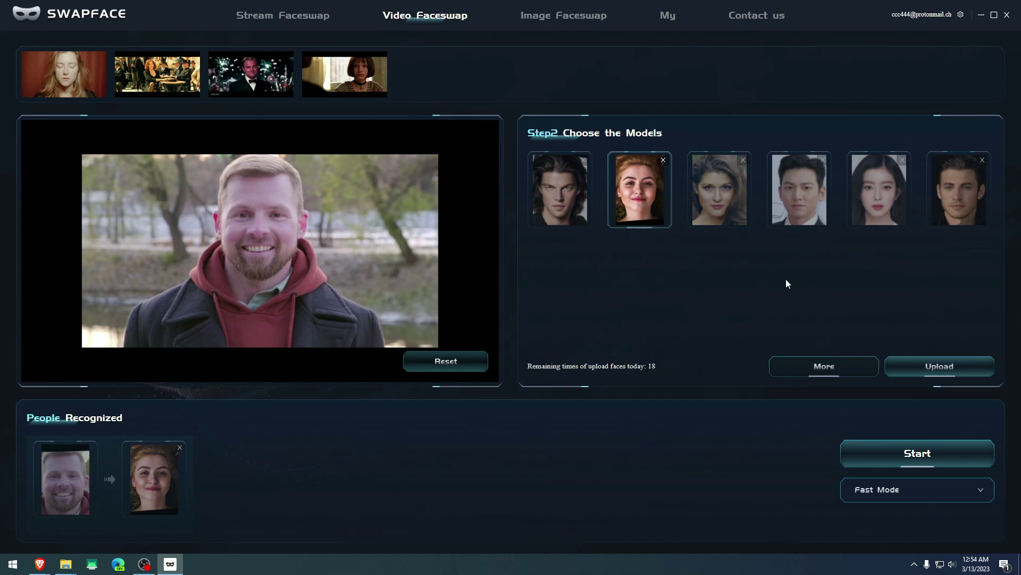
pyautogui.click(906, 450)
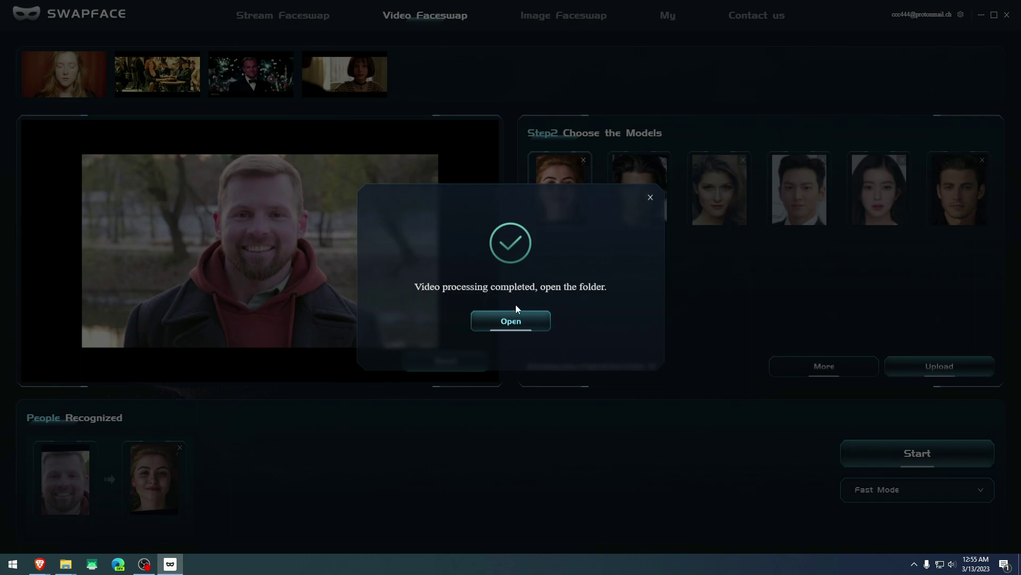
# Step: Play the face-swapped output in Media Player Classic, then close it and the completion notice
pyautogui.click(507, 323)
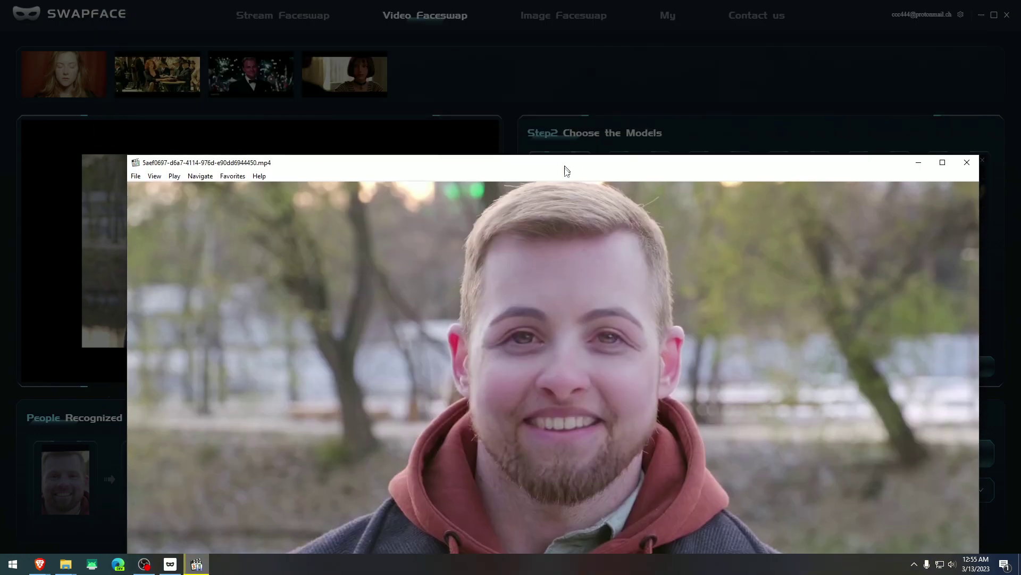
pyautogui.moveTo(565, 170); pyautogui.dragTo(541, 27)
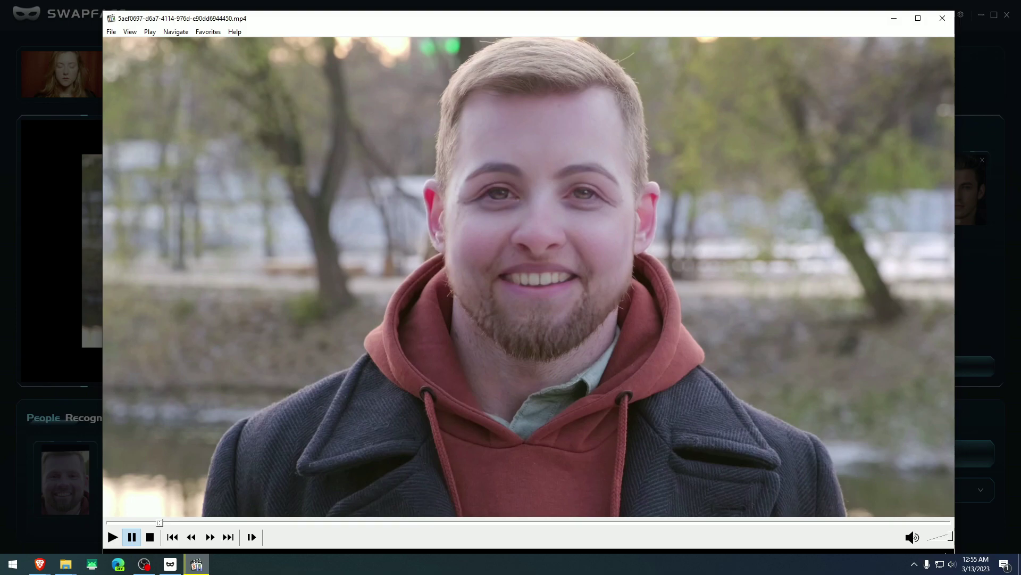
pyautogui.click(446, 215)
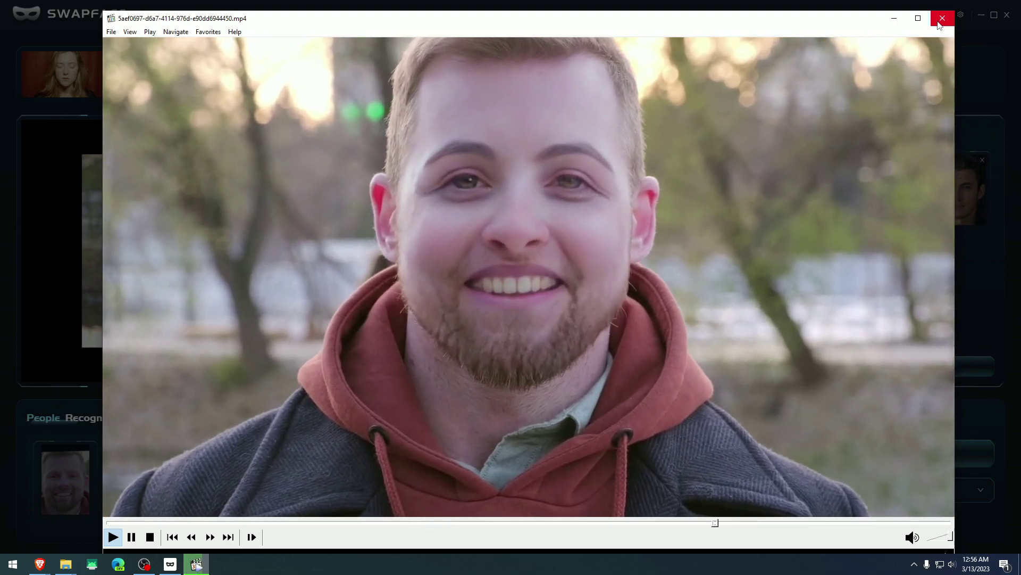
pyautogui.click(940, 20)
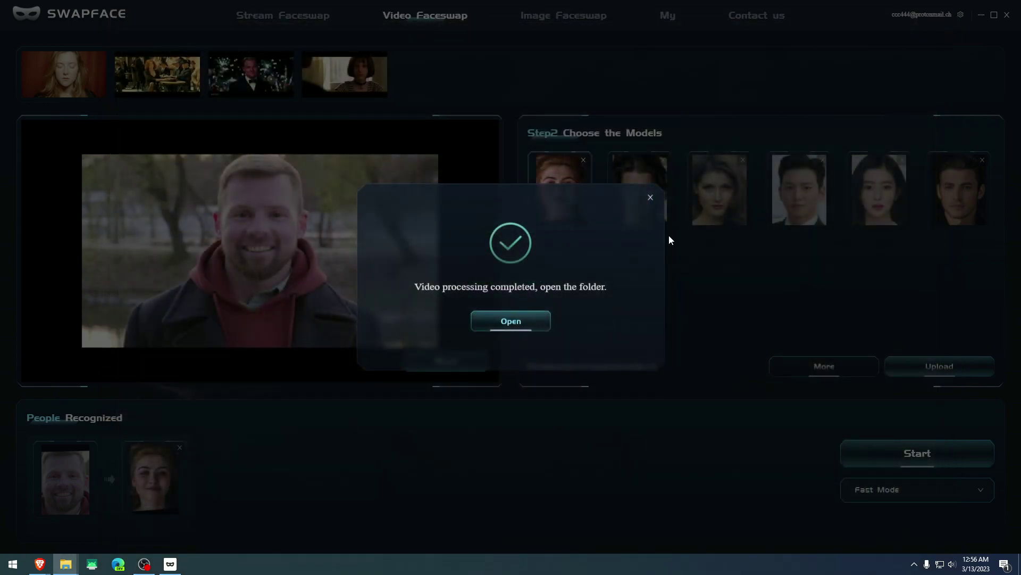
pyautogui.click(651, 198)
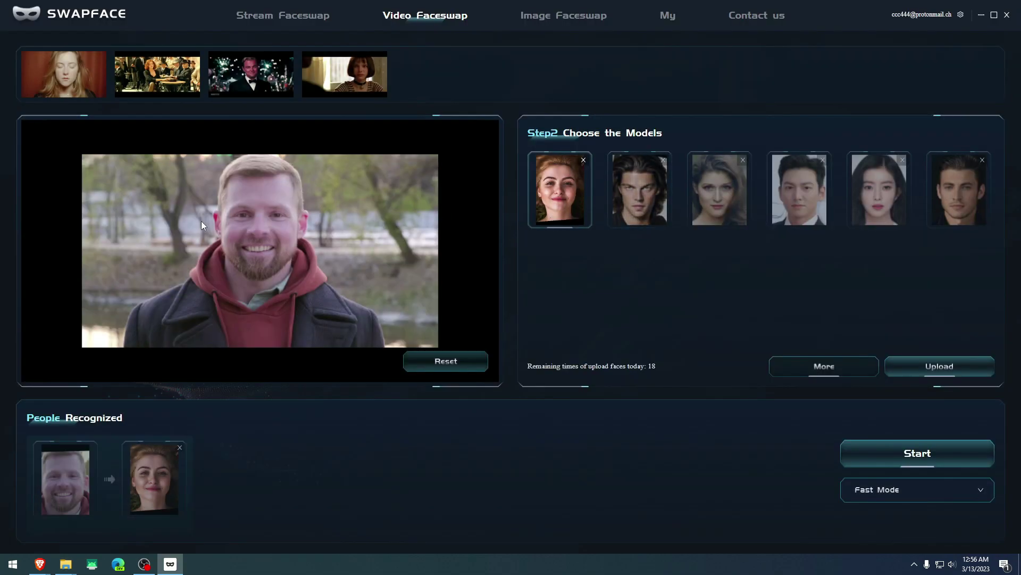
# Step: Load the fireworks party clip, choose the bow-tie man's face to replace, and pick the sixth model
pyautogui.click(248, 74)
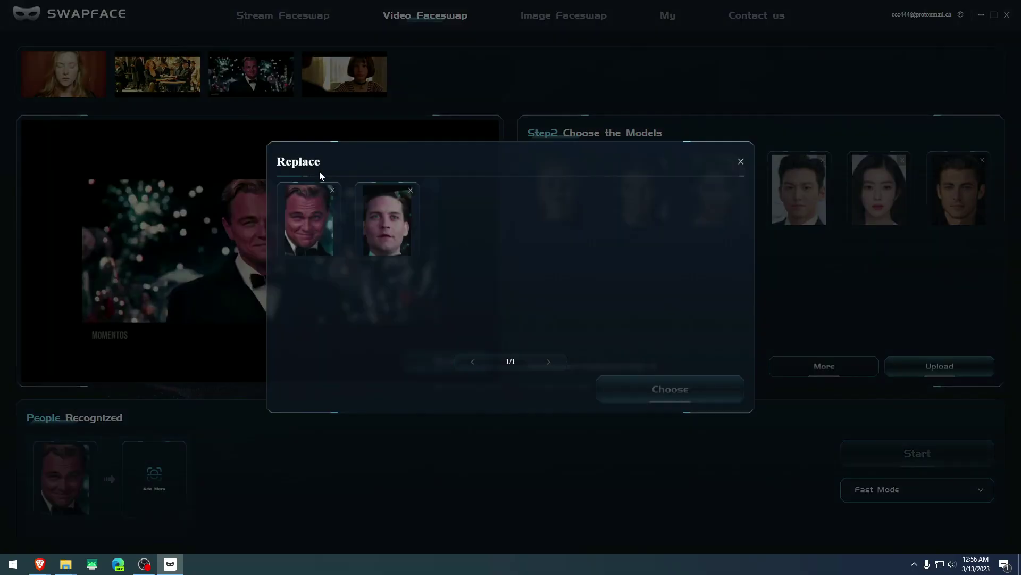
pyautogui.click(314, 234)
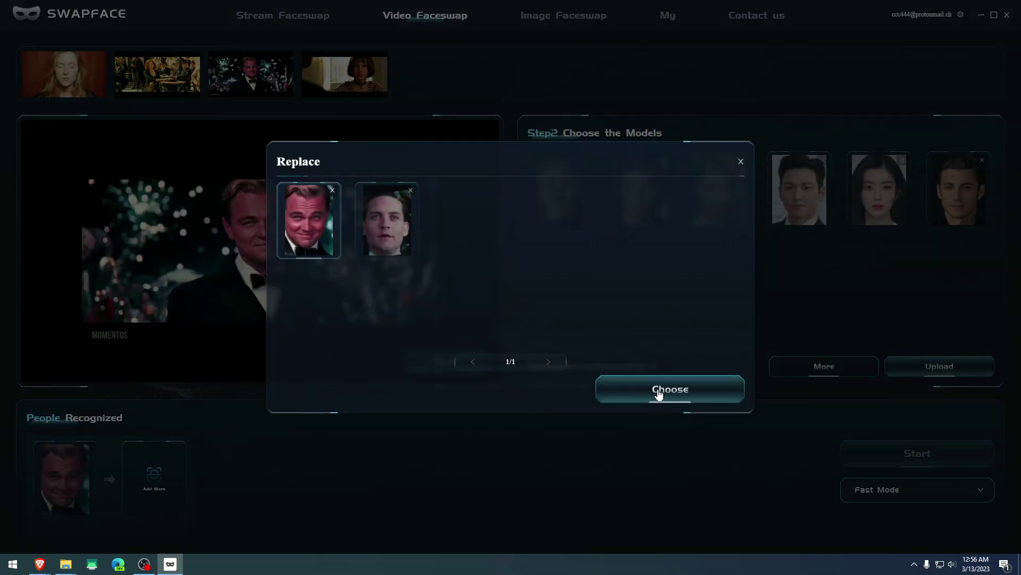
pyautogui.click(410, 238)
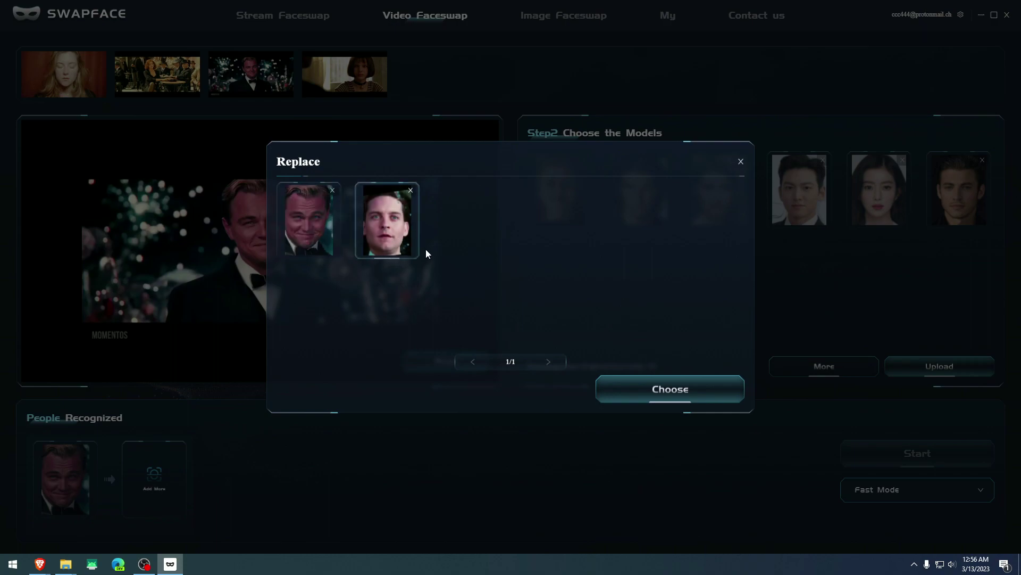
pyautogui.click(647, 390)
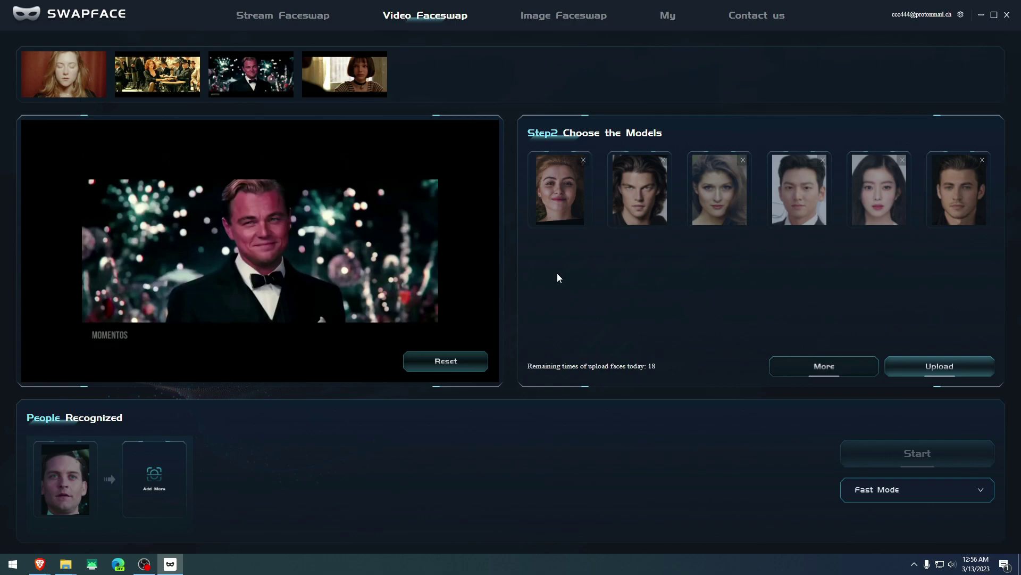
pyautogui.click(959, 190)
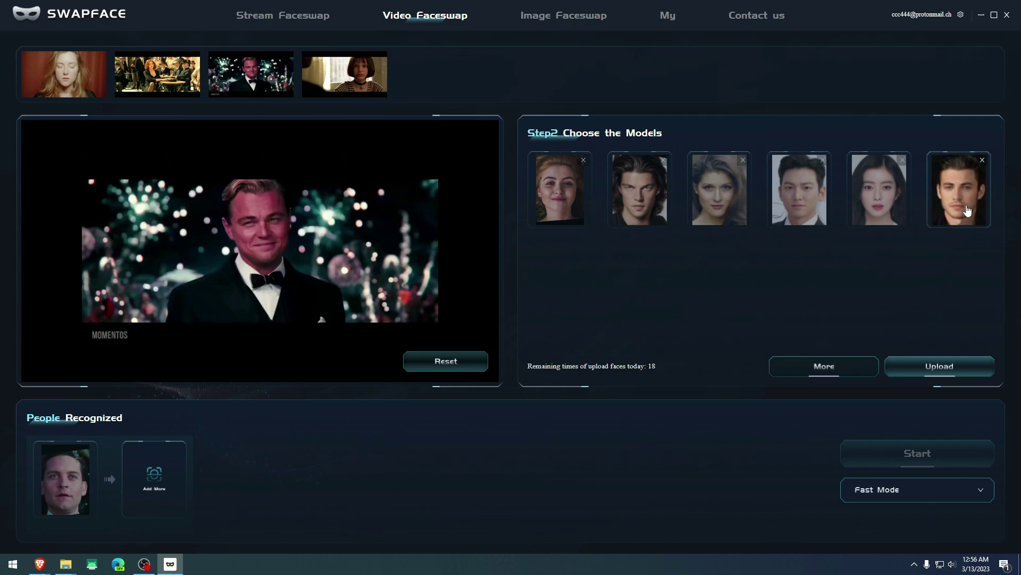
# Step: Start processing the party clip with the sixth model's face
pyautogui.click(908, 455)
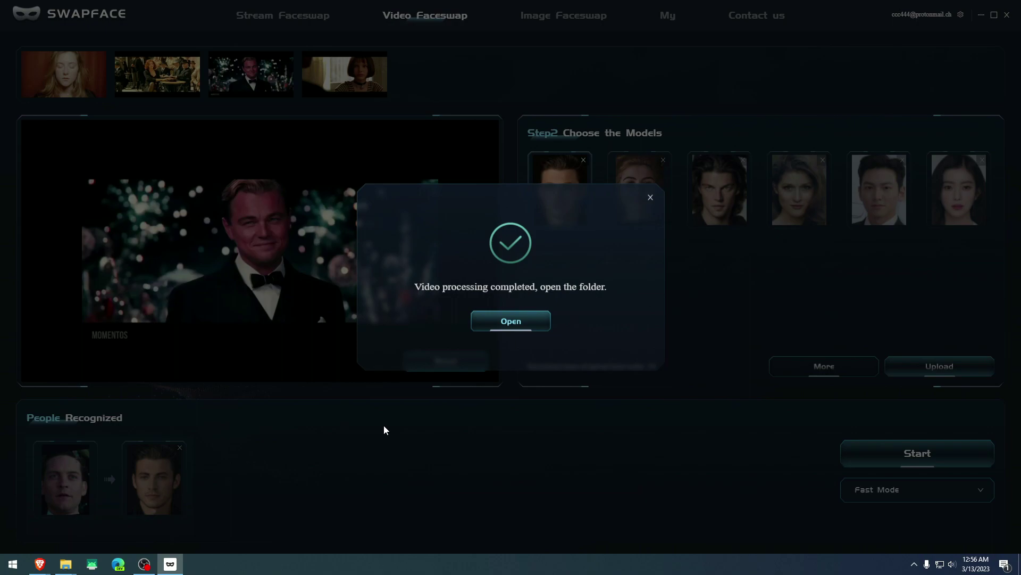
pyautogui.click(519, 324)
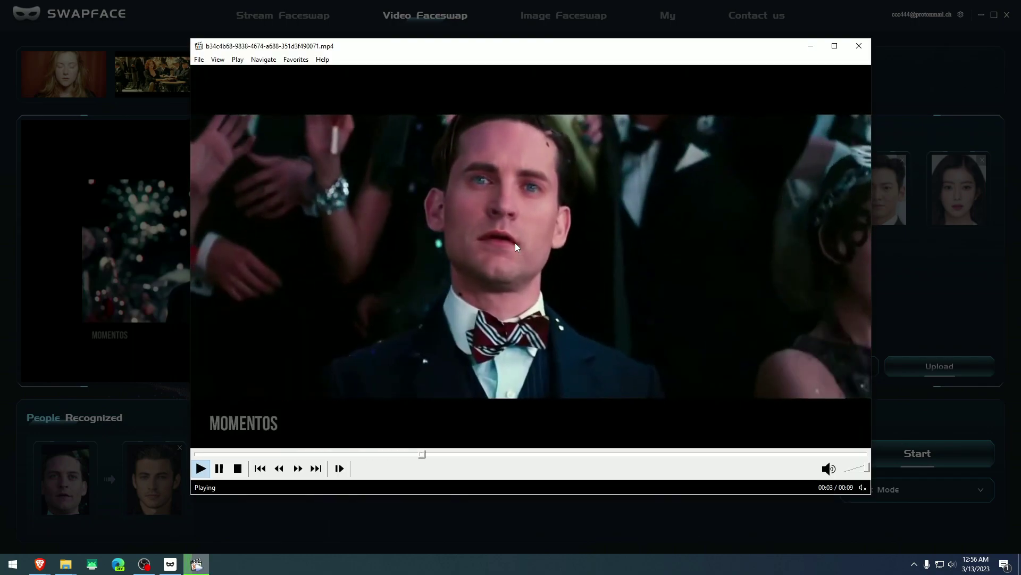
pyautogui.click(550, 200)
pyautogui.moveTo(629, 45); pyautogui.dragTo(670, 282)
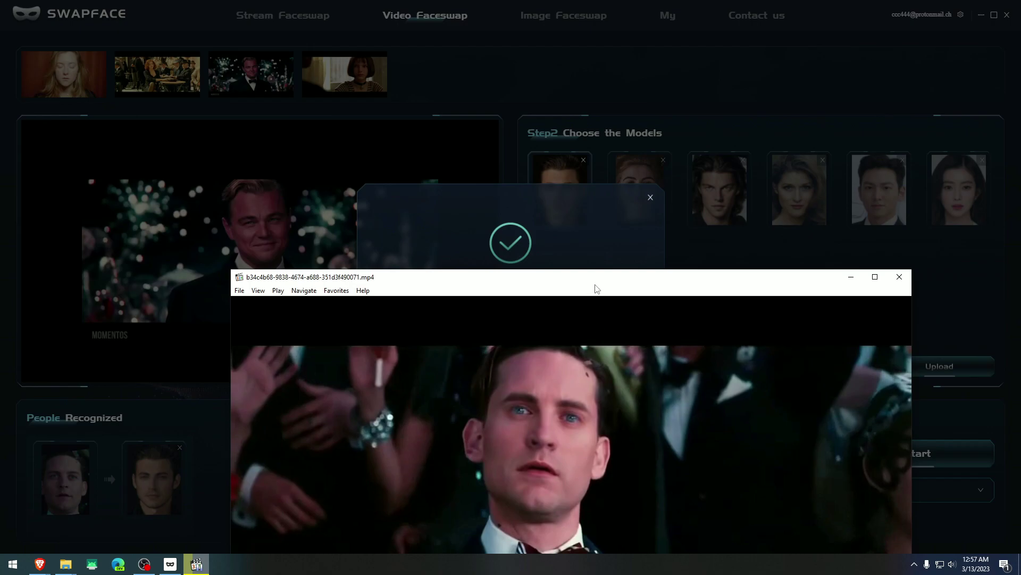
pyautogui.moveTo(596, 278); pyautogui.dragTo(606, 40)
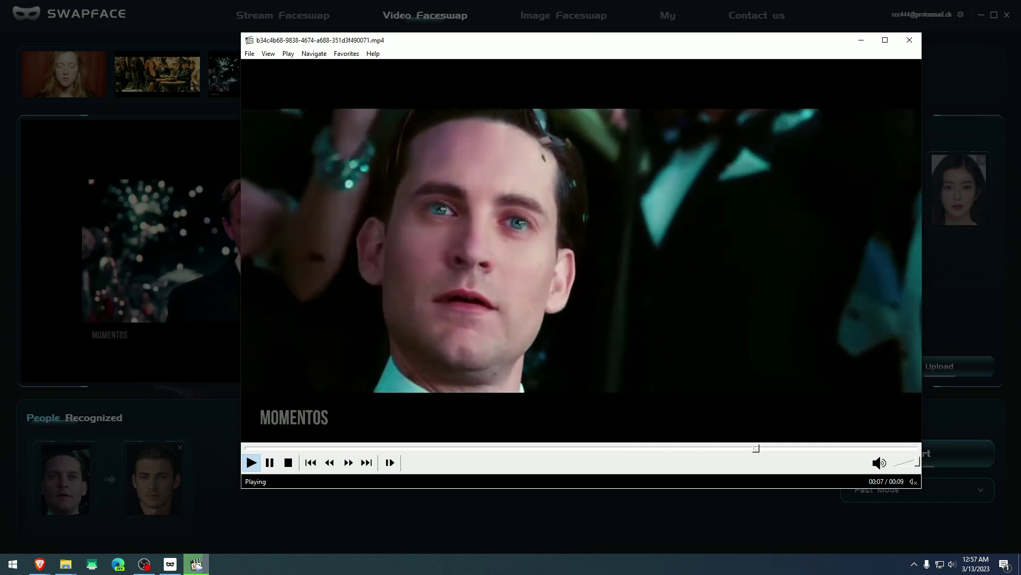
pyautogui.click(589, 238)
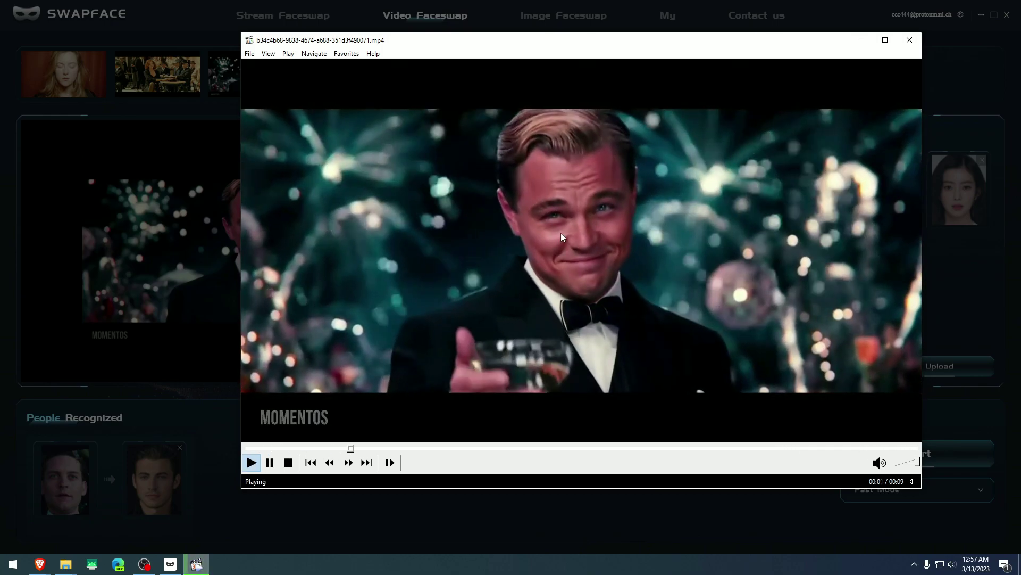
pyautogui.click(572, 223)
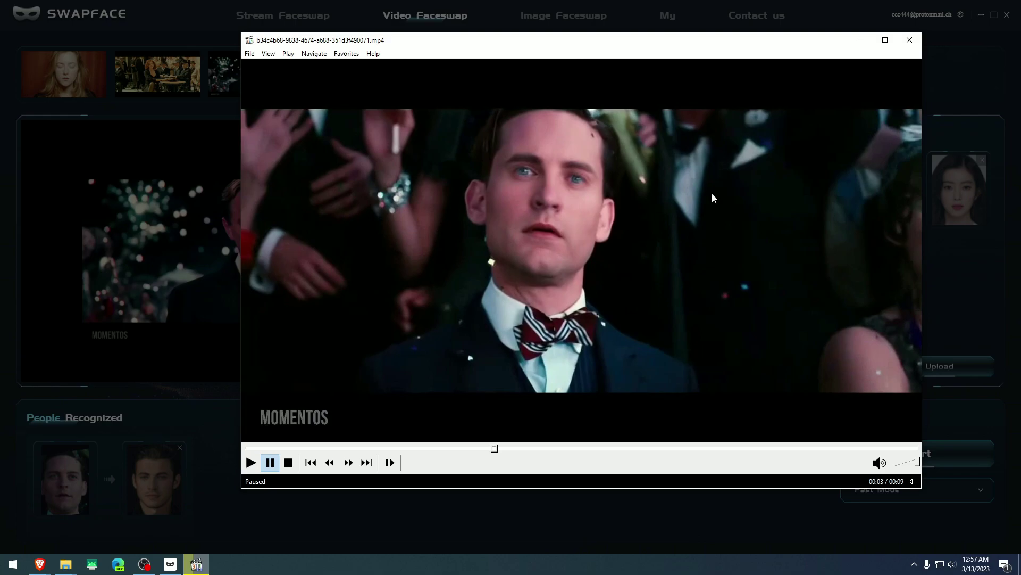
pyautogui.click(910, 41)
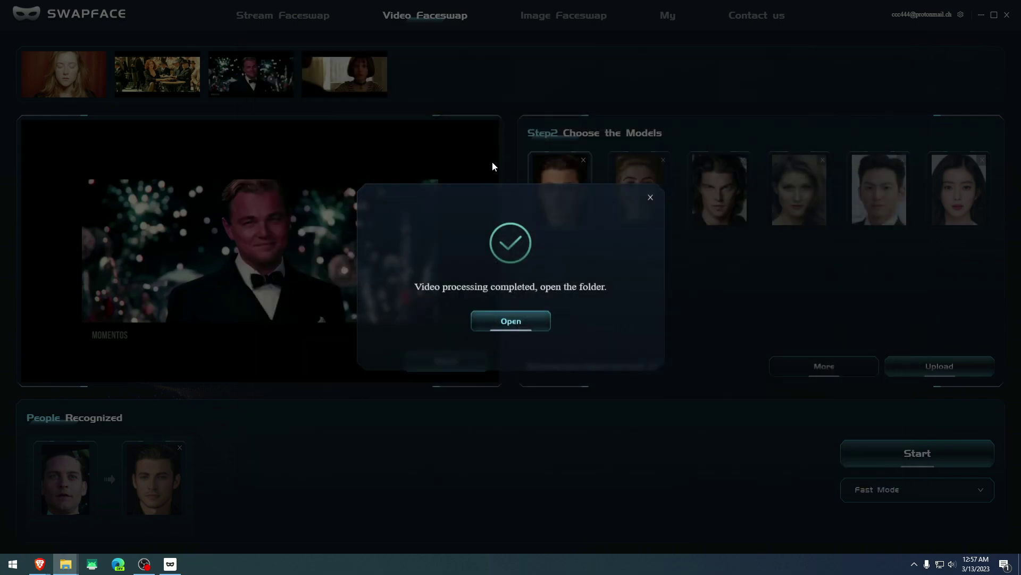
# Step: Dismiss the completion notice and go to the Image Faceswap page
pyautogui.click(650, 198)
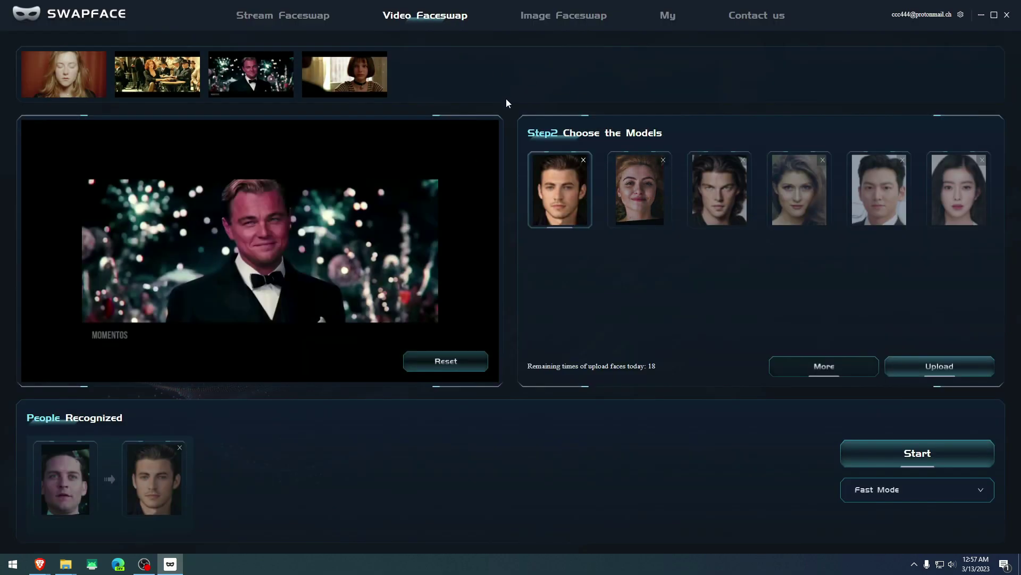
pyautogui.click(541, 16)
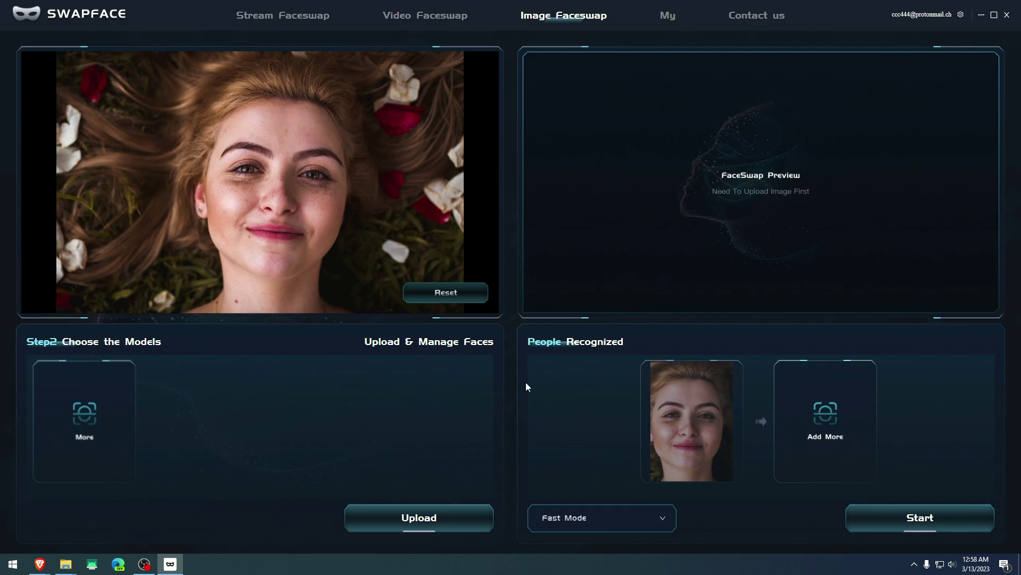
# Step: Stop briefly at Stream Faceswap, then return to the empty Video Faceswap page
pyautogui.click(292, 18)
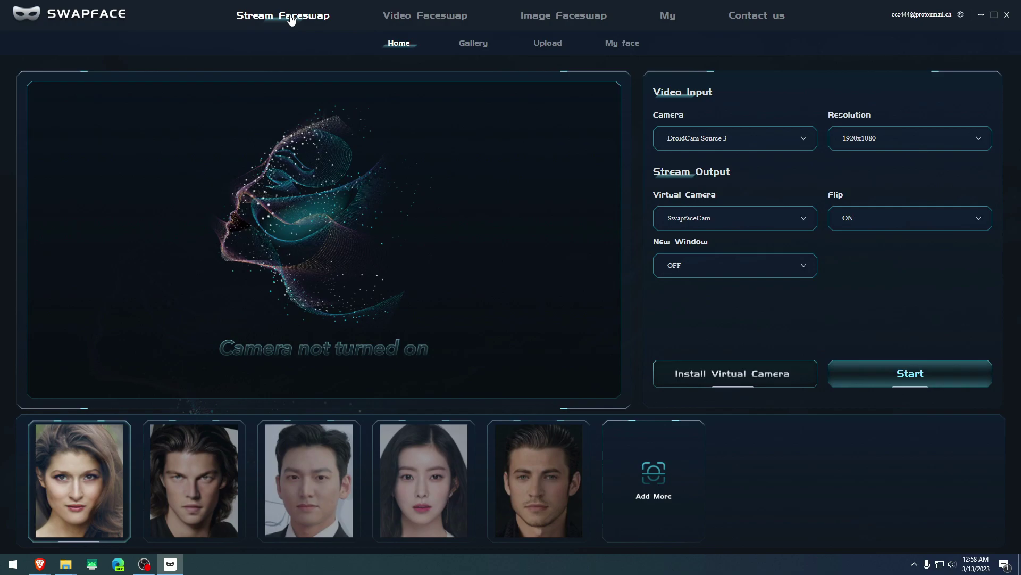
pyautogui.click(424, 20)
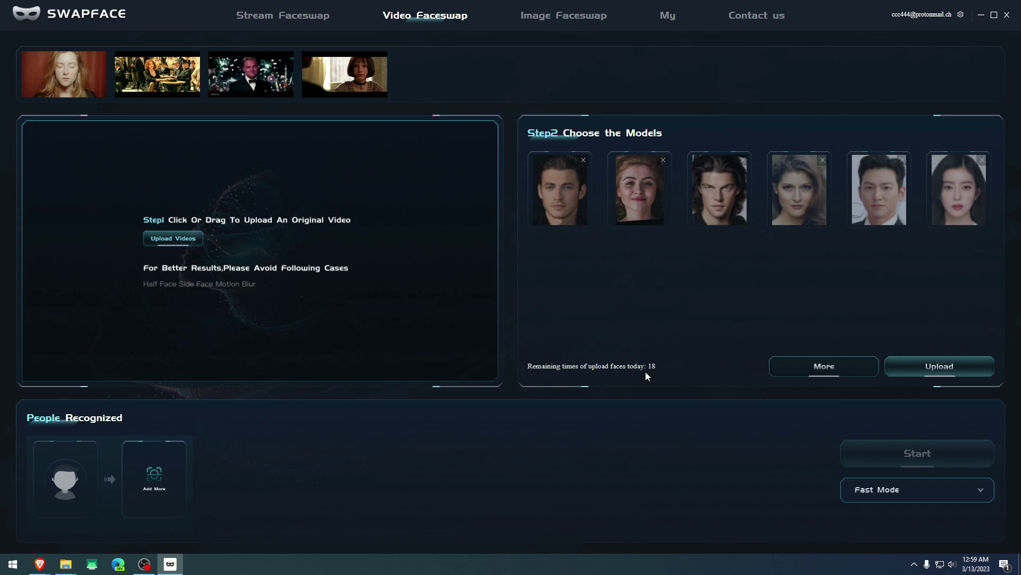
# Step: Switch from Stream Faceswap to Image Faceswap and finish on the Stream Faceswap page
pyautogui.click(291, 22)
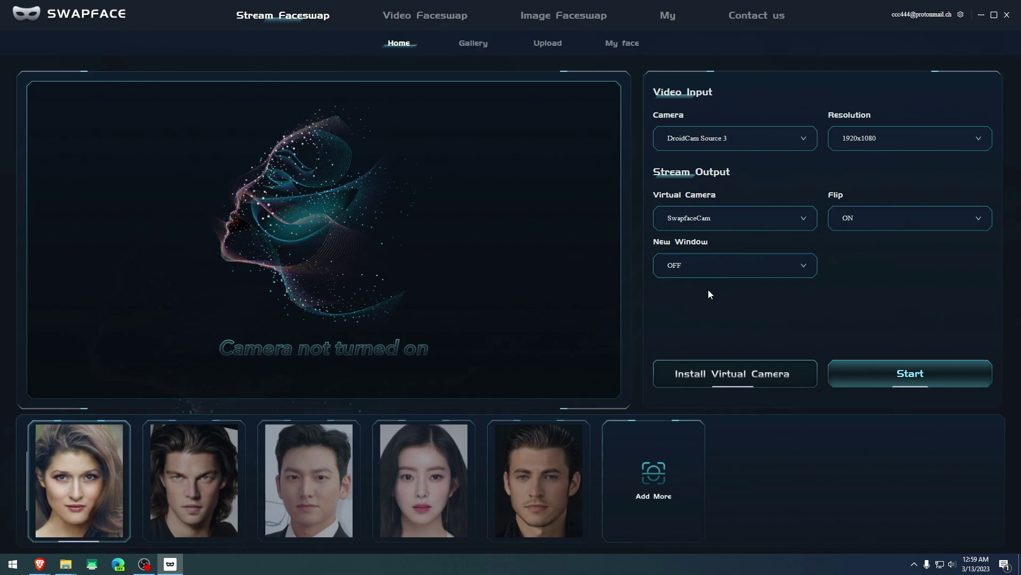
pyautogui.click(565, 22)
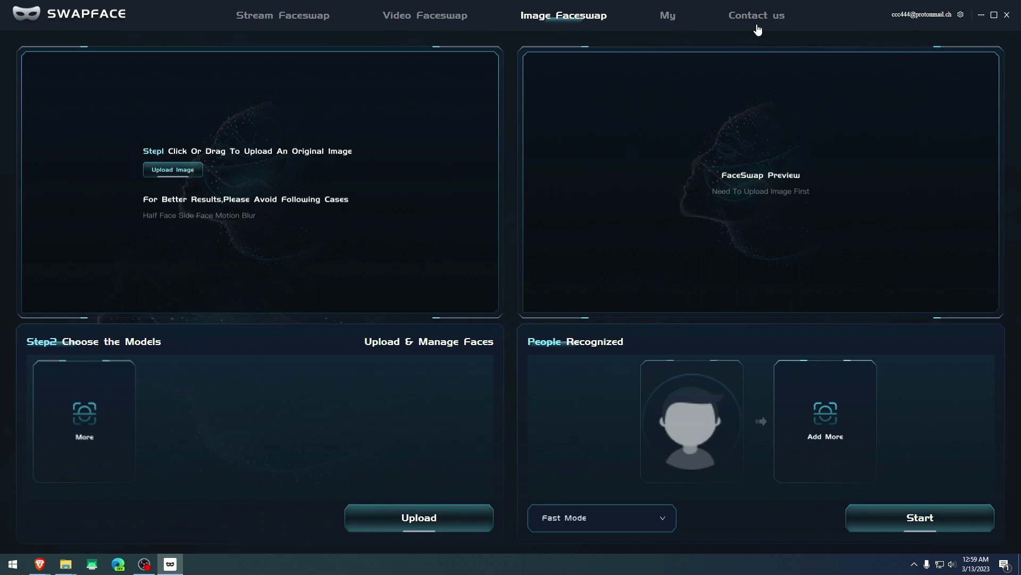
pyautogui.click(282, 17)
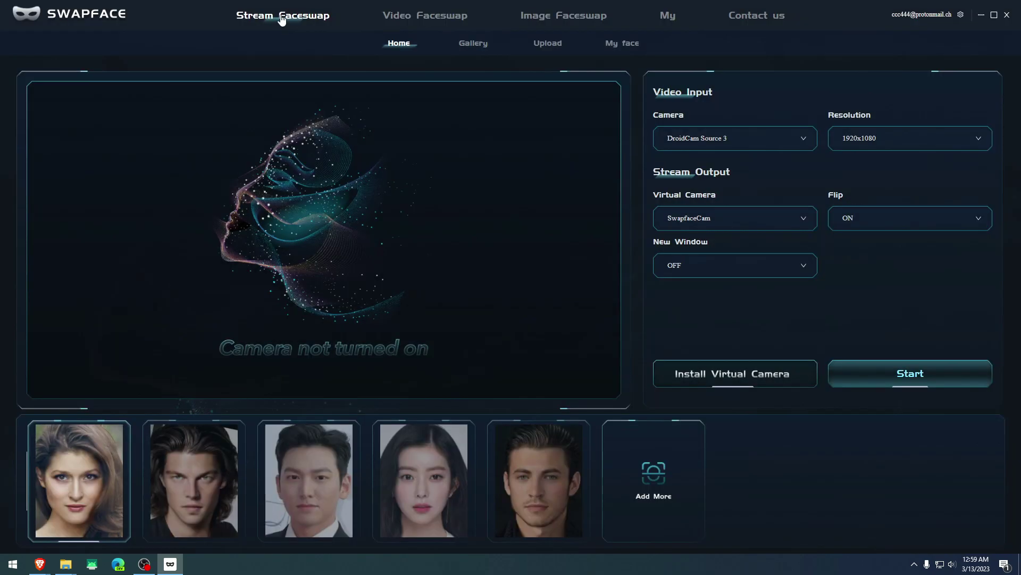